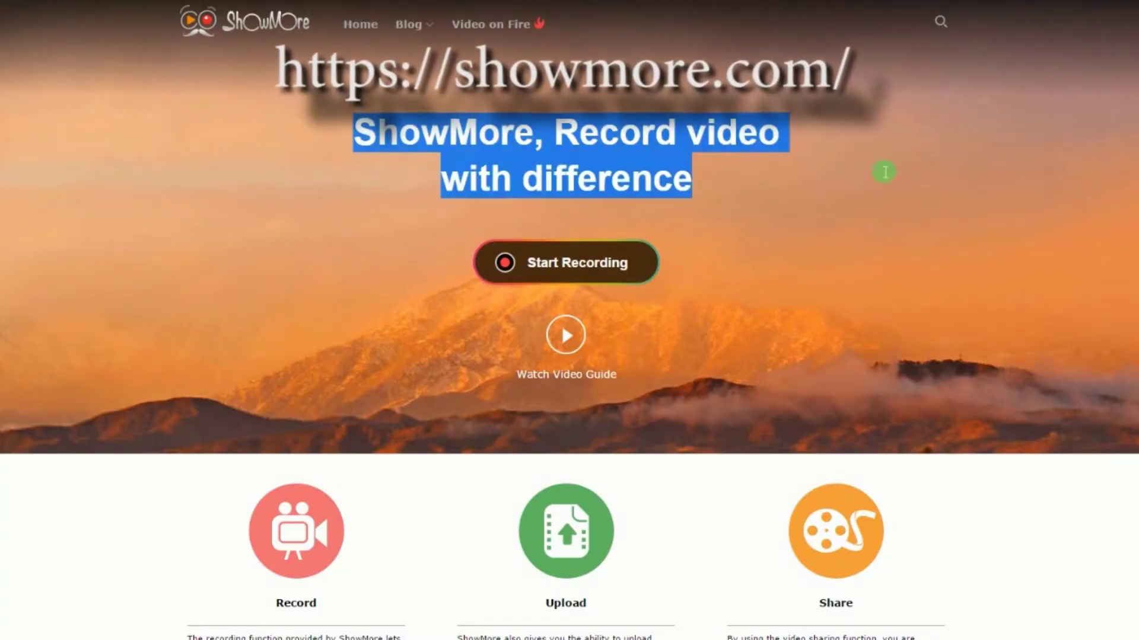
Step: Start ShowMore's online recorder through Chrome's Launch Application prompt and open its gear settings
left_click(897, 249)
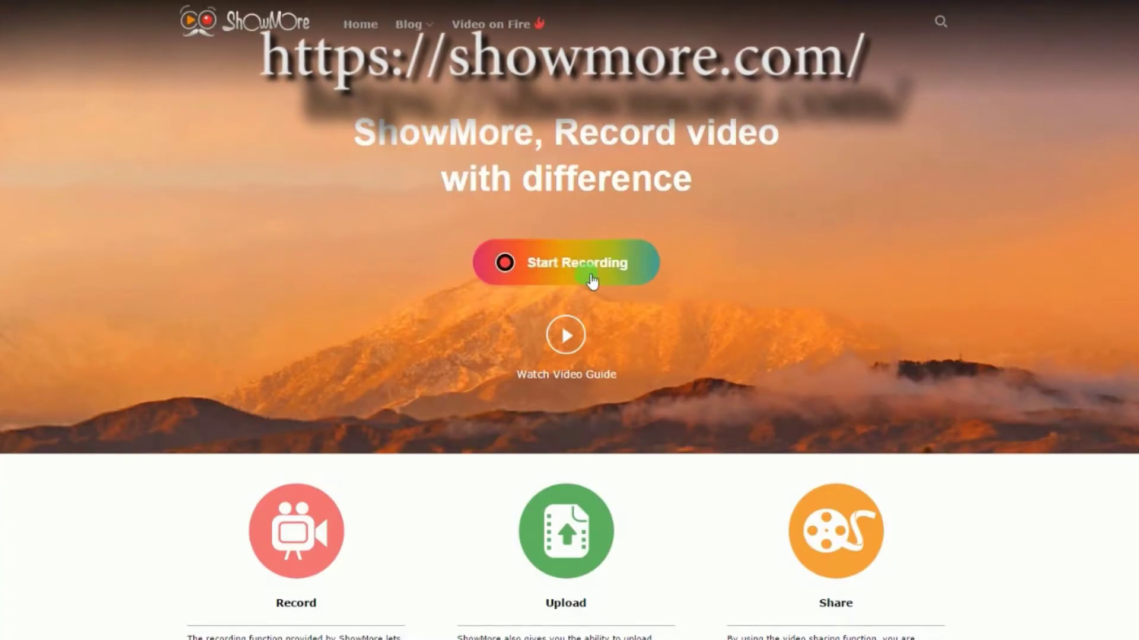
left_click(556, 274)
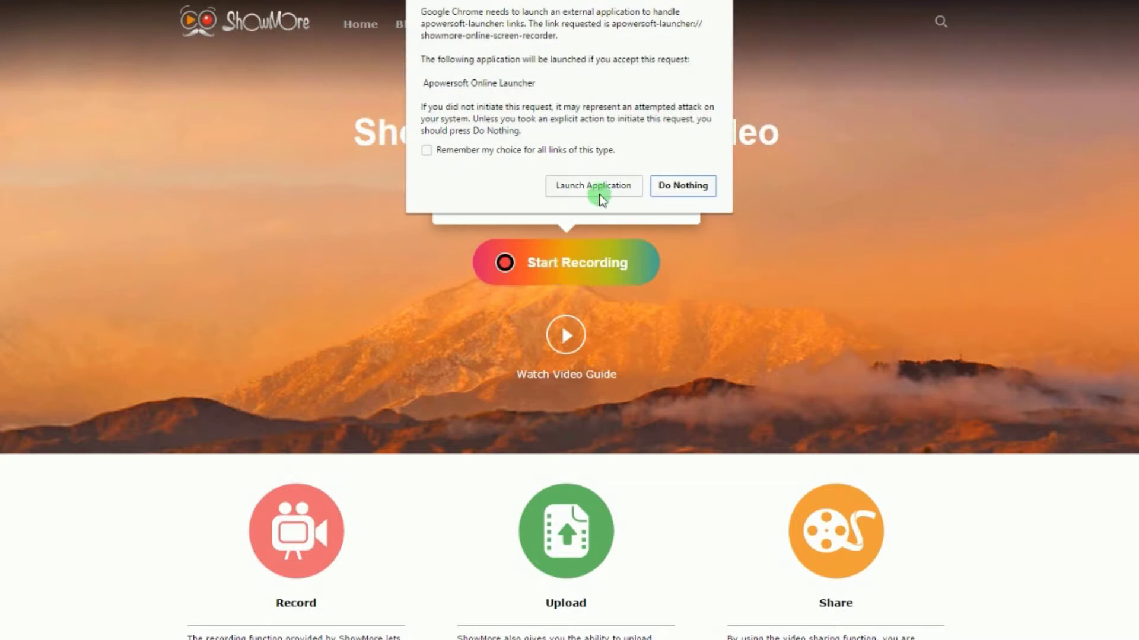
left_click(600, 195)
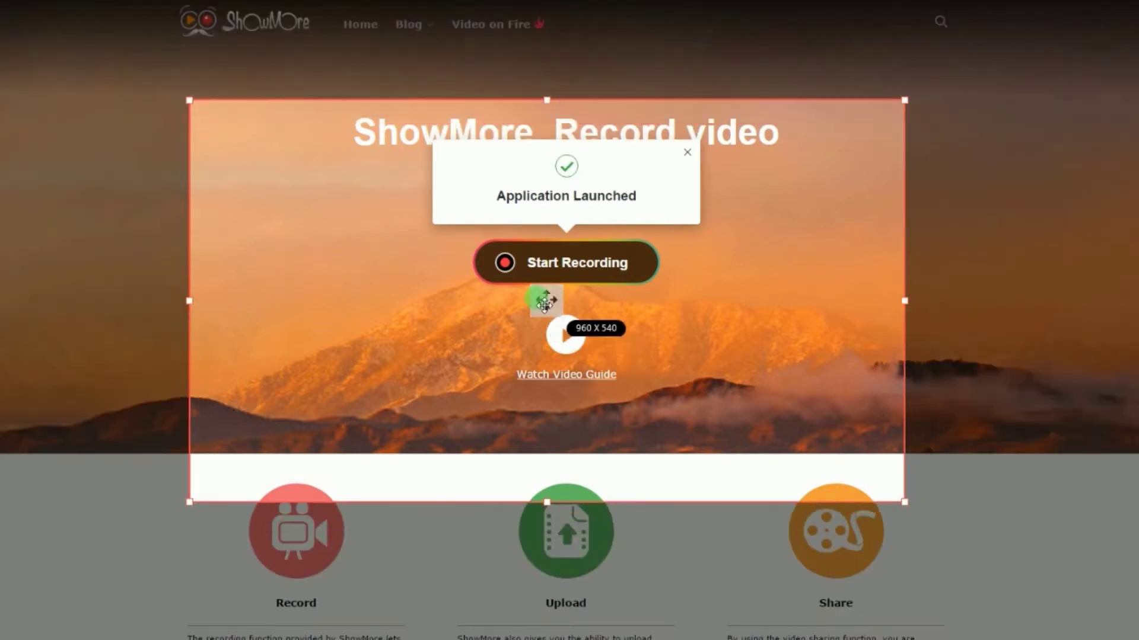
left_click(670, 512)
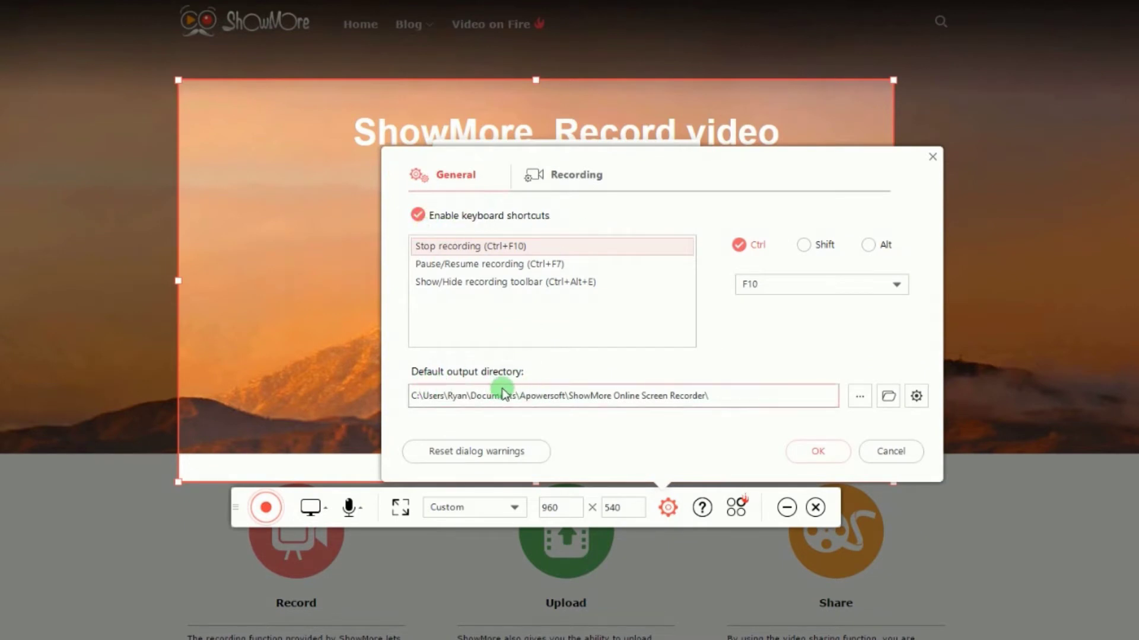
Step: In the Recording settings, keep MP4 format and the cursor hot spot shown, then apply
left_click(582, 186)
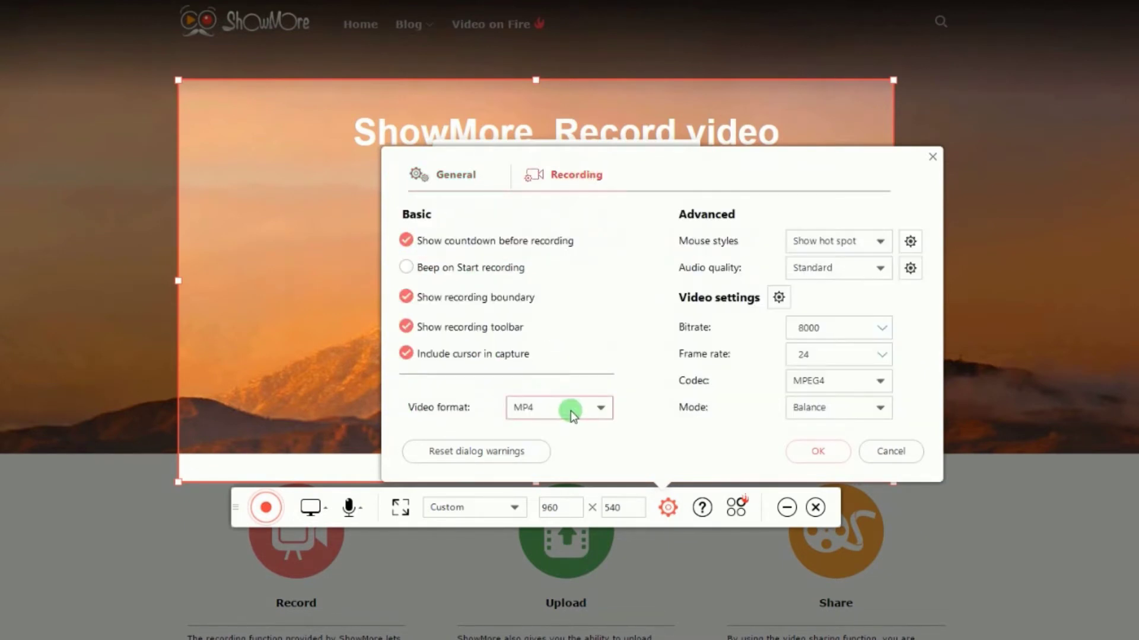
left_click(572, 415)
left_click(673, 247)
left_click(828, 243)
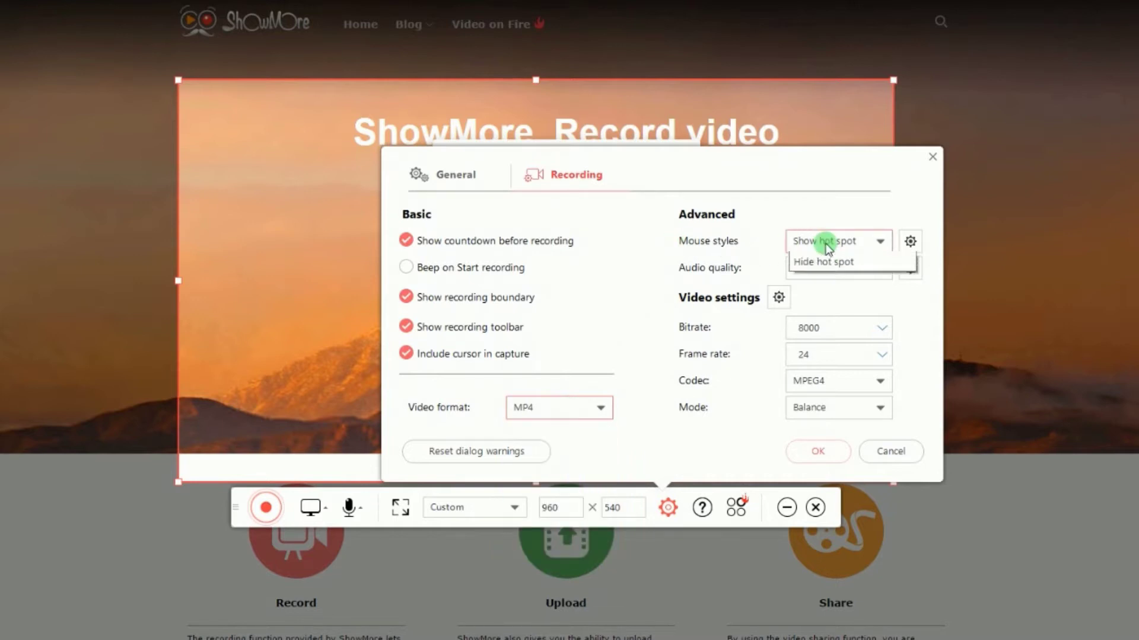
left_click(827, 244)
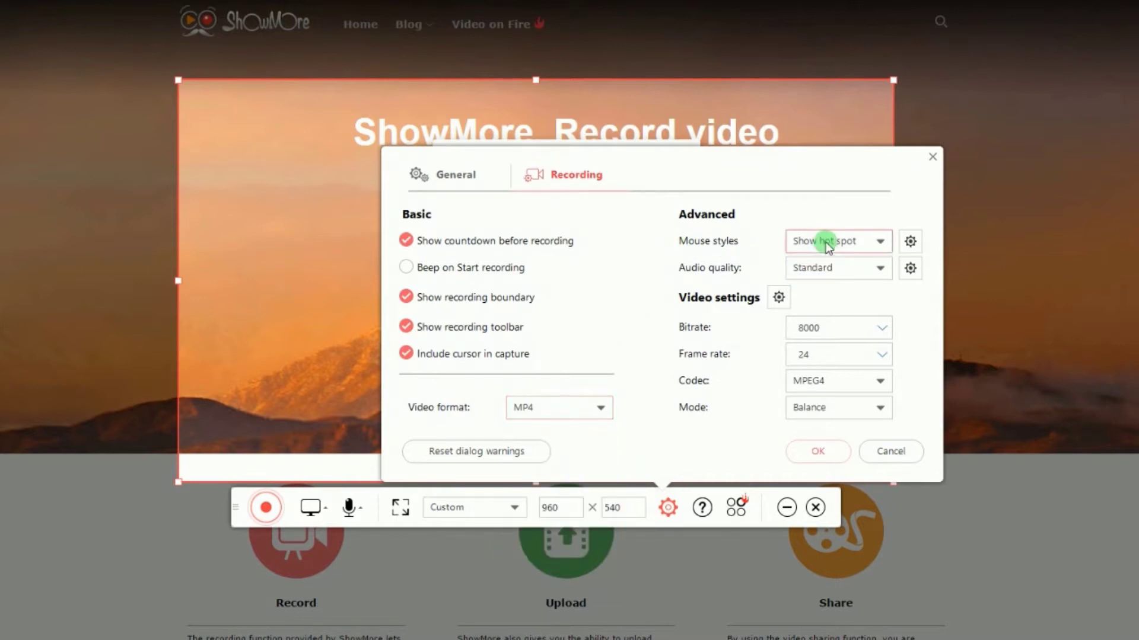
left_click(823, 272)
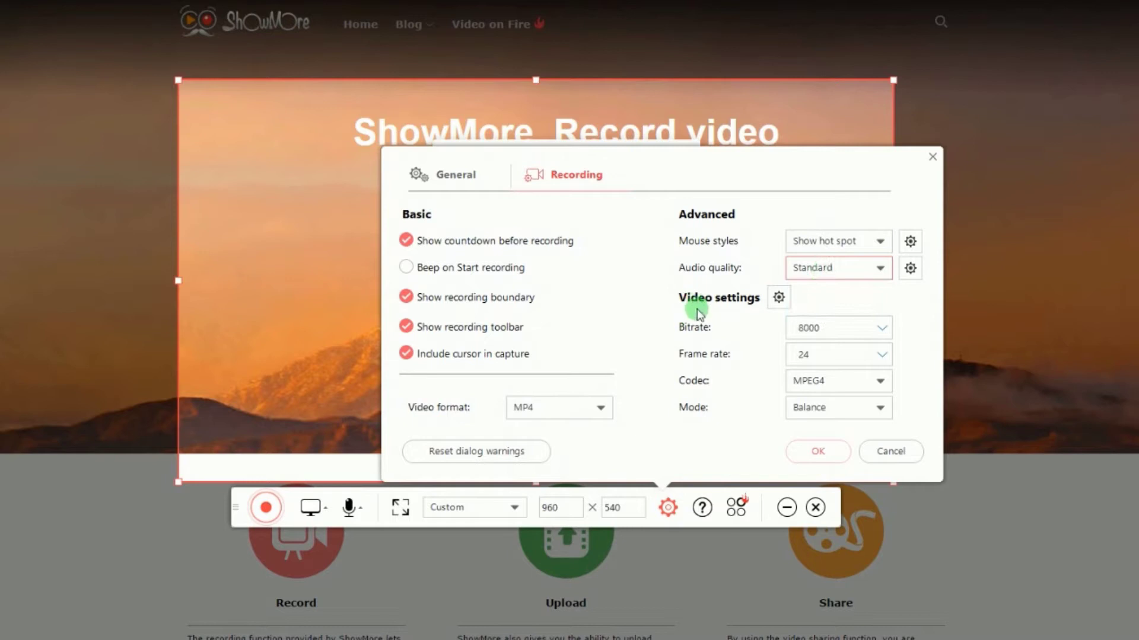
left_click(828, 462)
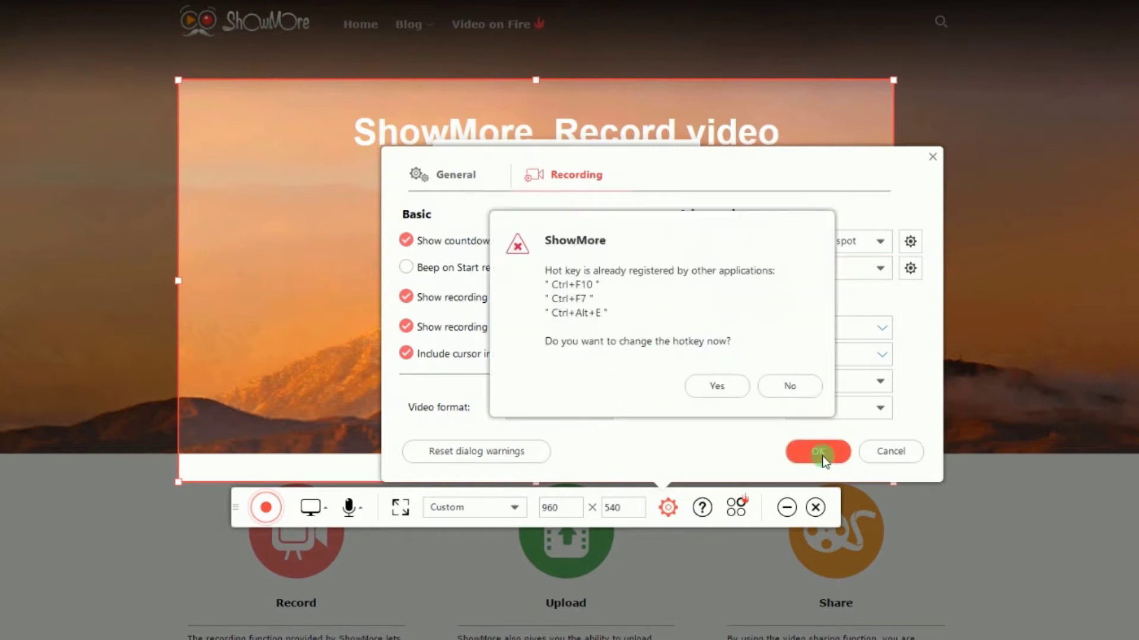
Step: Dismiss the hotkey and launch messages and set the audio source to system sound and microphone
left_click(695, 395)
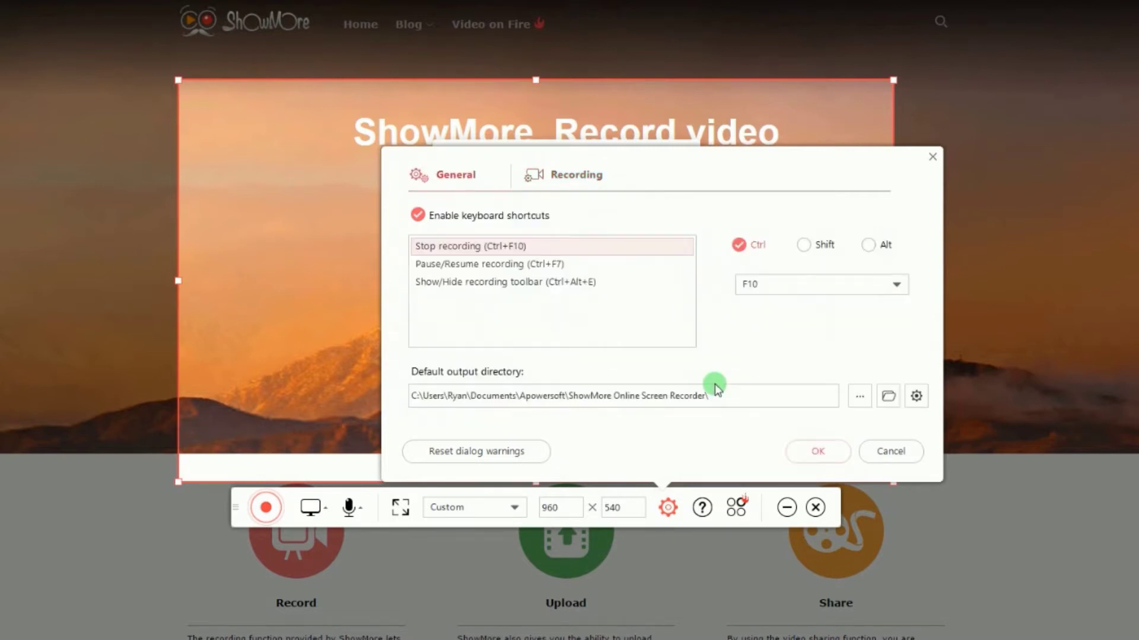
left_click(934, 159)
left_click(686, 153)
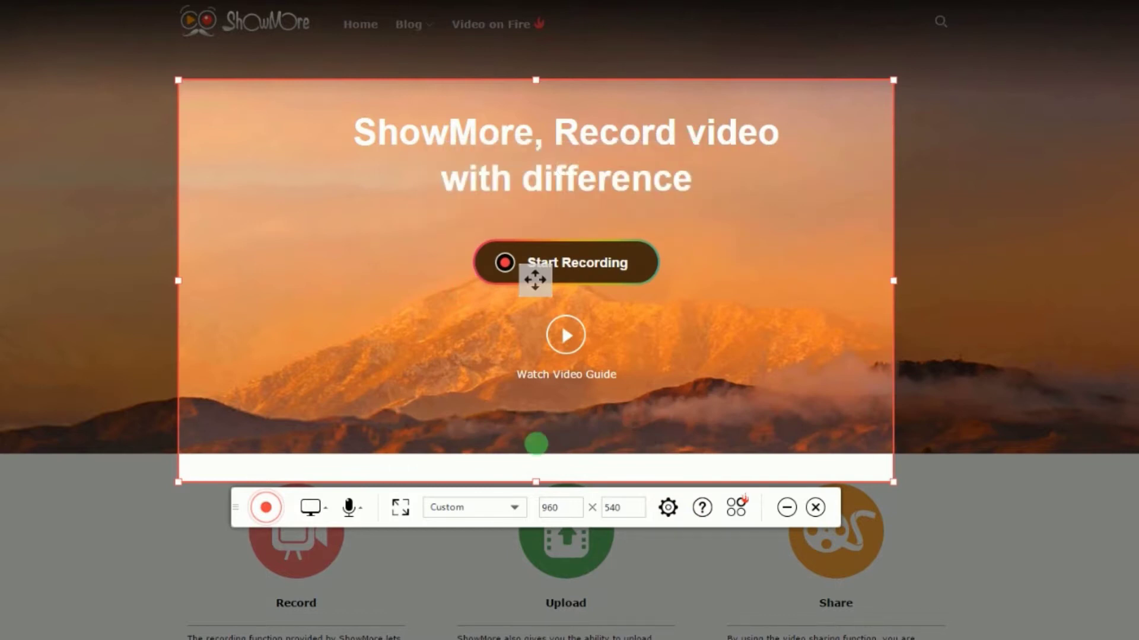
left_click(361, 509)
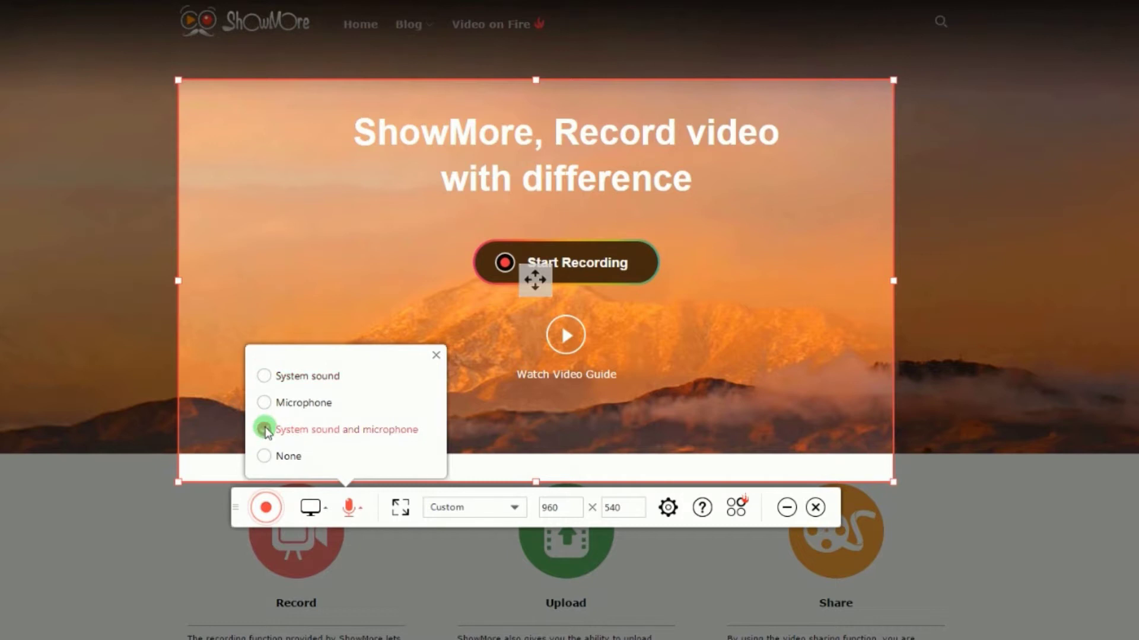
left_click(973, 439)
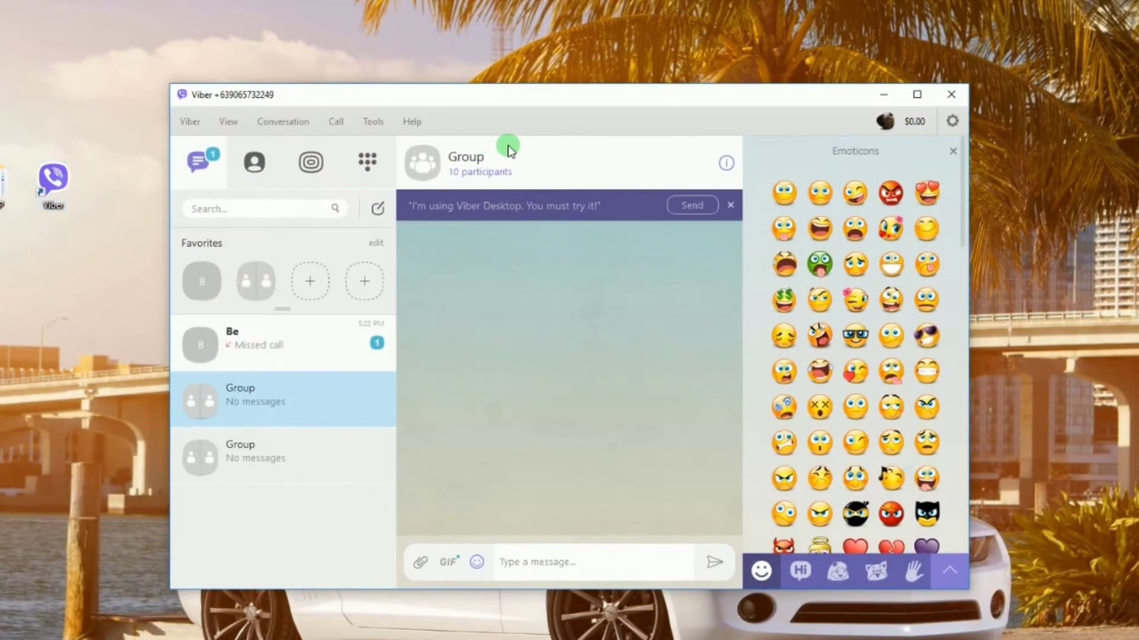
Step: Move the Viber window higher on screen to make room for the video call
left_click_drag(572, 102, 563, 66)
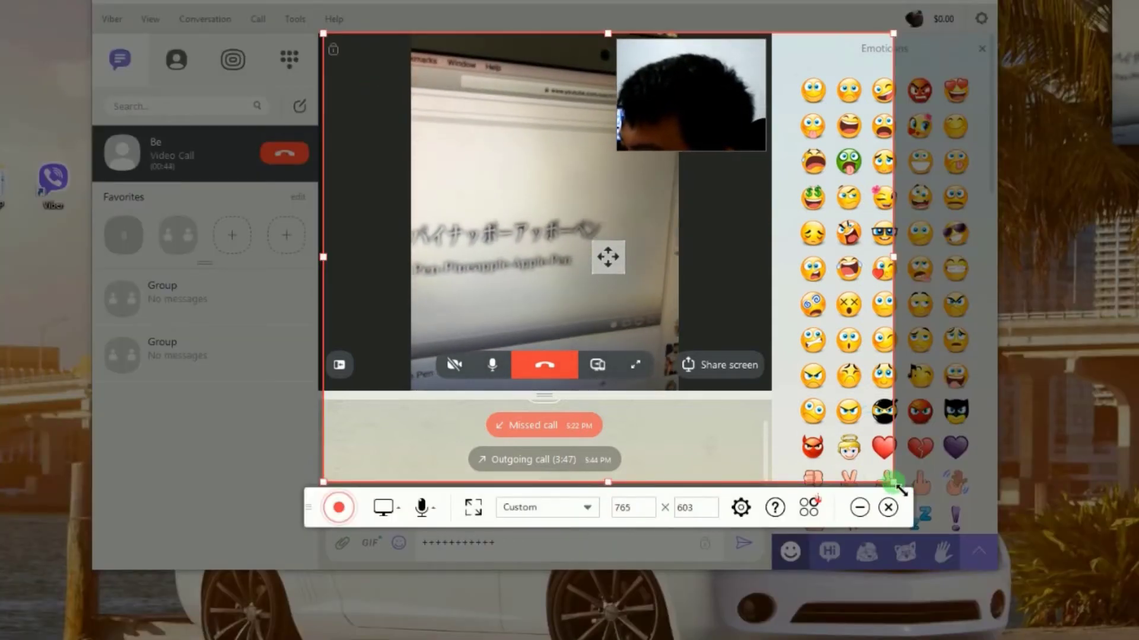
Step: Fit the capture frame tightly around the Viber call video and begin recording
mouse_move(893, 482)
left_mouse_down()
mouse_move(901, 490)
mouse_move(771, 391)
left_mouse_up()
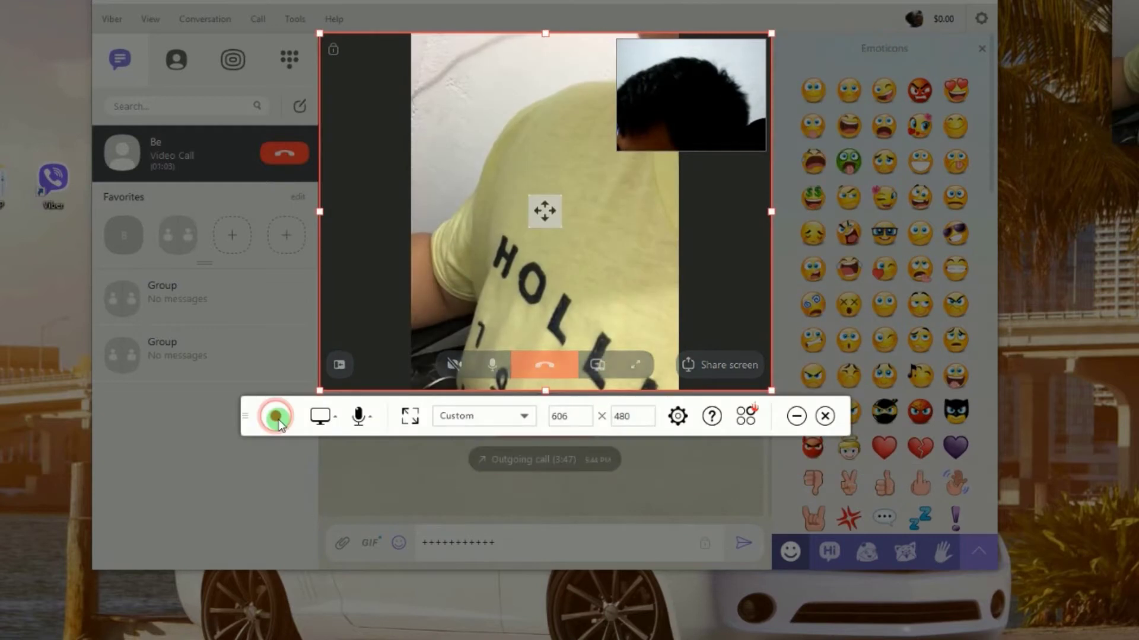
left_click(277, 417)
key("Return")
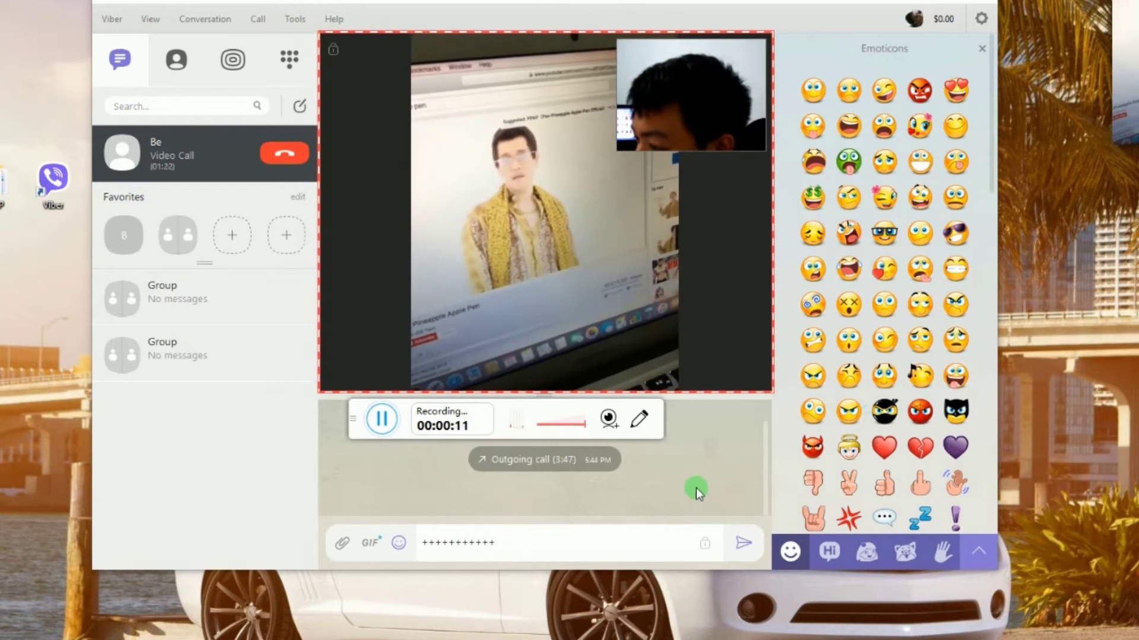
Step: Draw a red arrow pointing into the call video, then add and undo a red ellipse
left_click(640, 422)
left_click(594, 460)
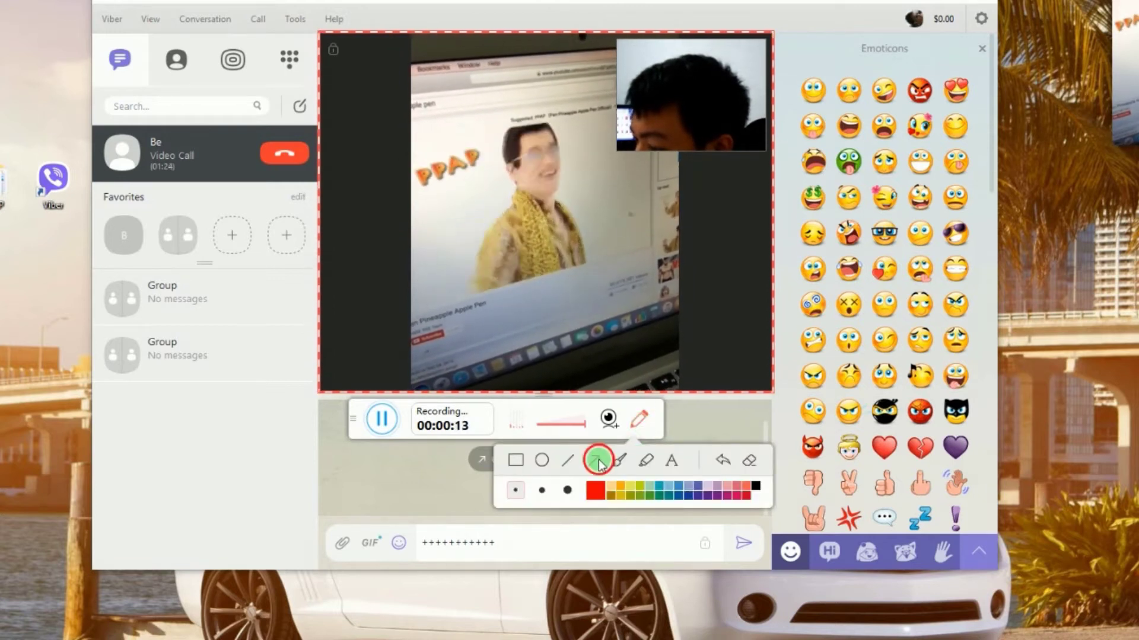
left_click_drag(477, 325, 505, 261)
left_click(541, 460)
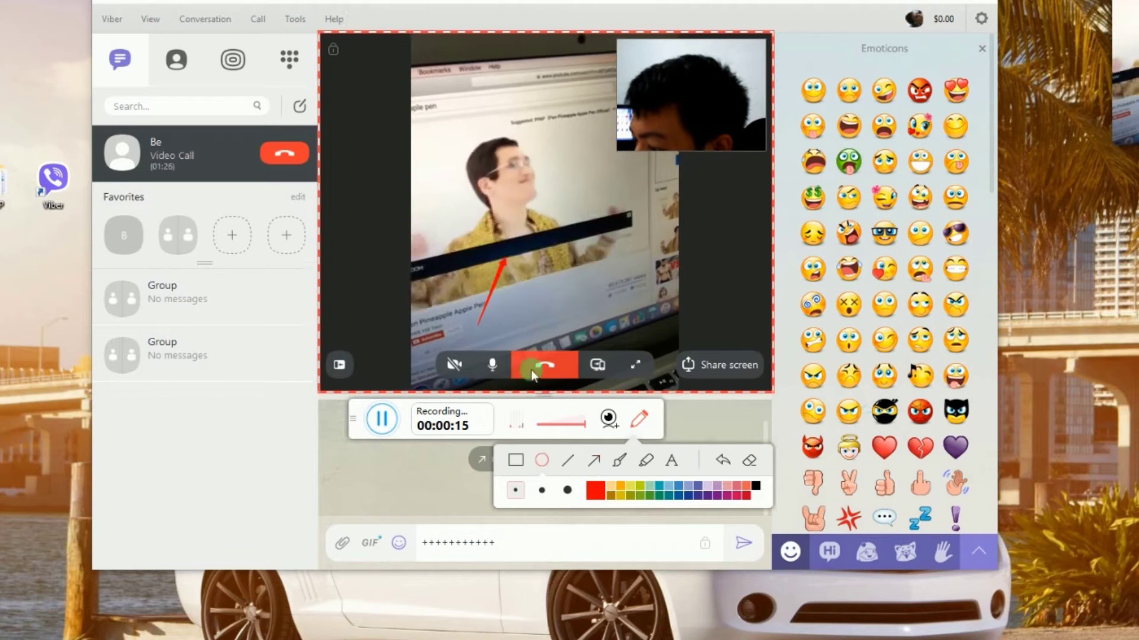
left_click_drag(512, 176, 586, 238)
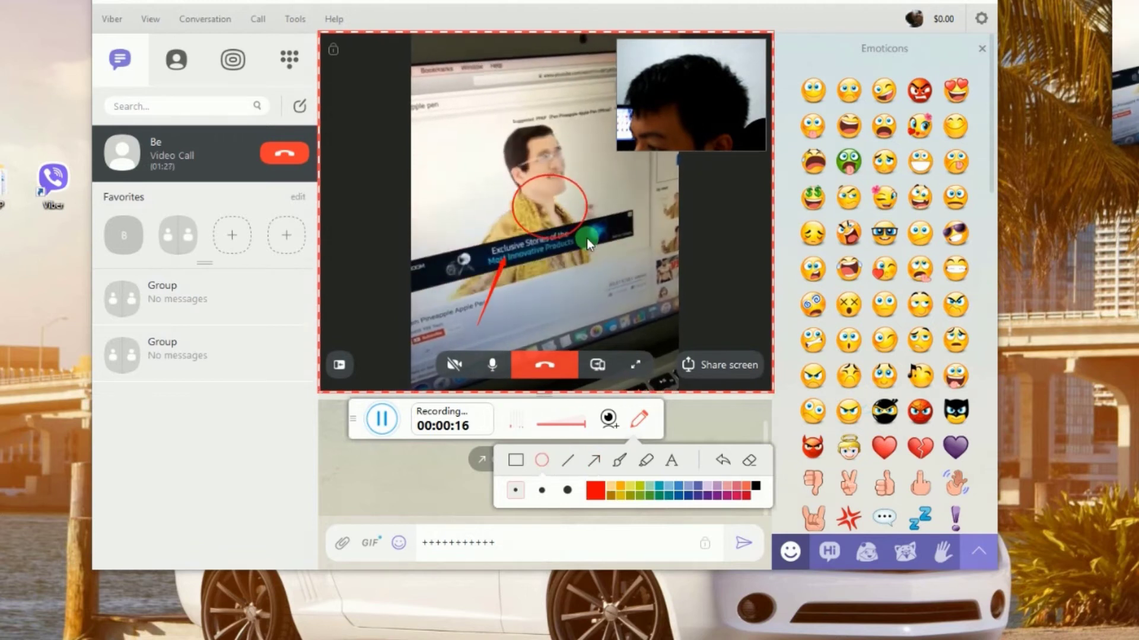
left_click(724, 461)
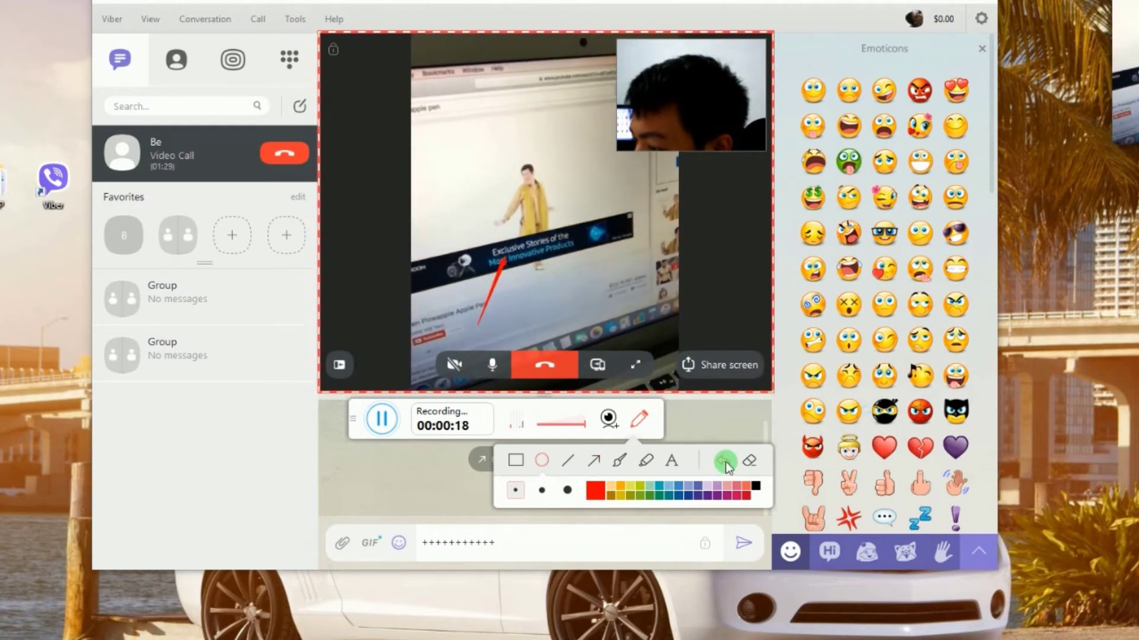
left_click(640, 422)
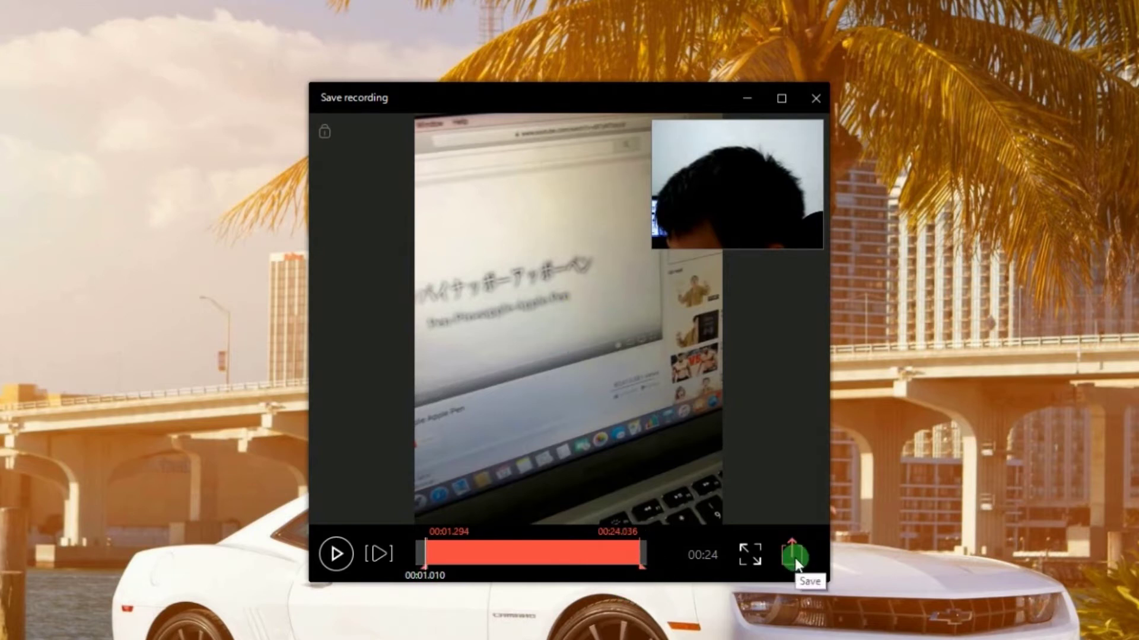
Step: Export the recording as an MP4 video file named 'file 01'
left_click(792, 554)
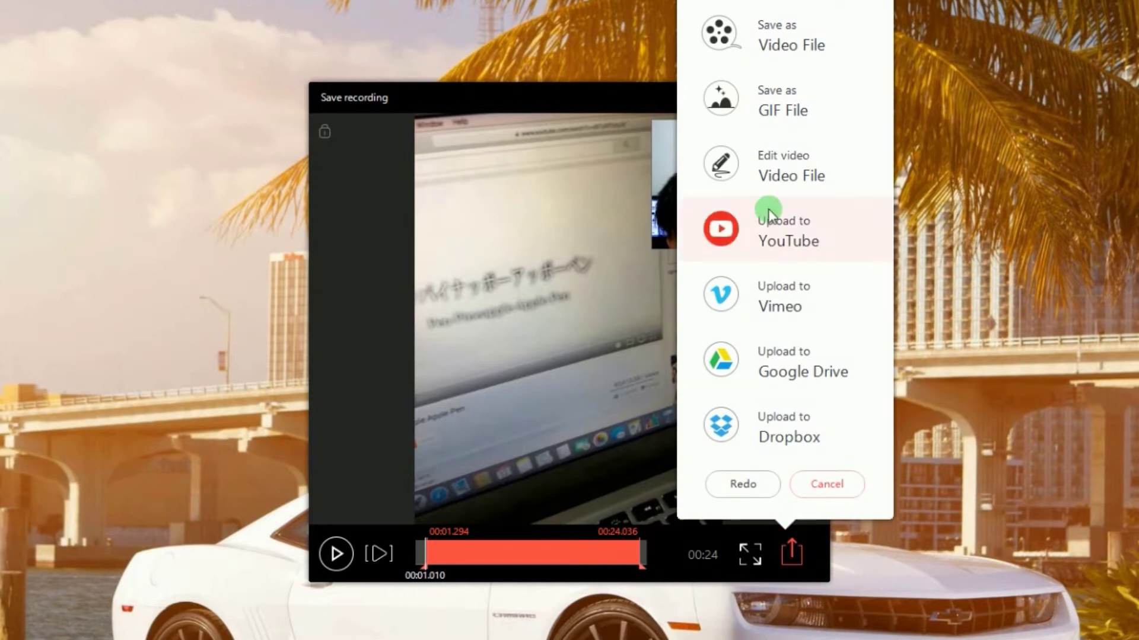
left_click(785, 39)
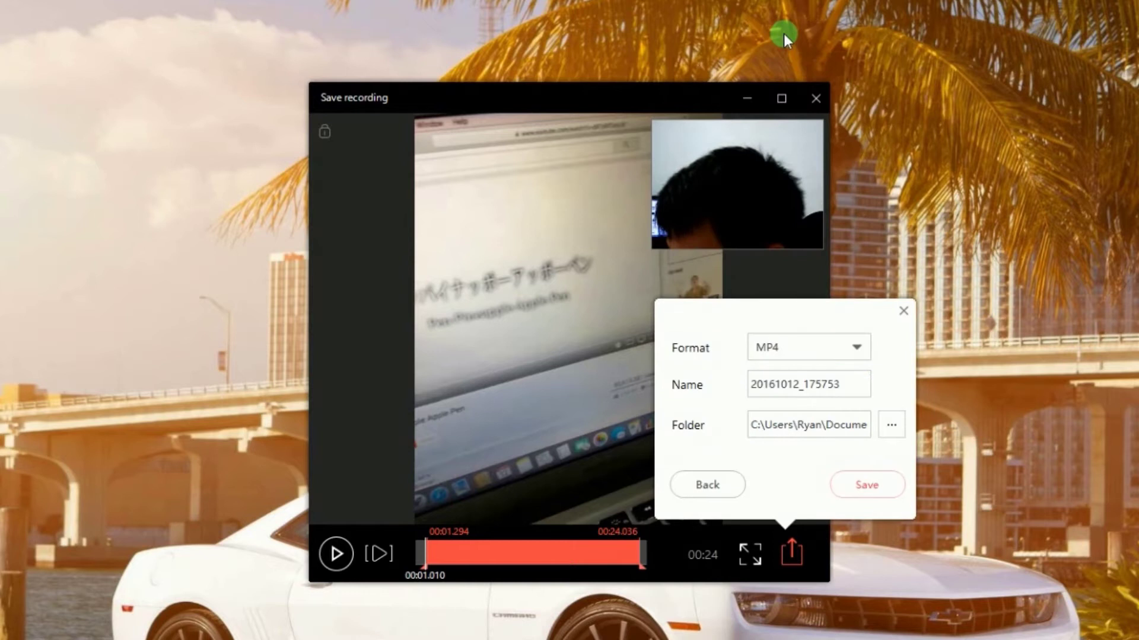
left_click(833, 347)
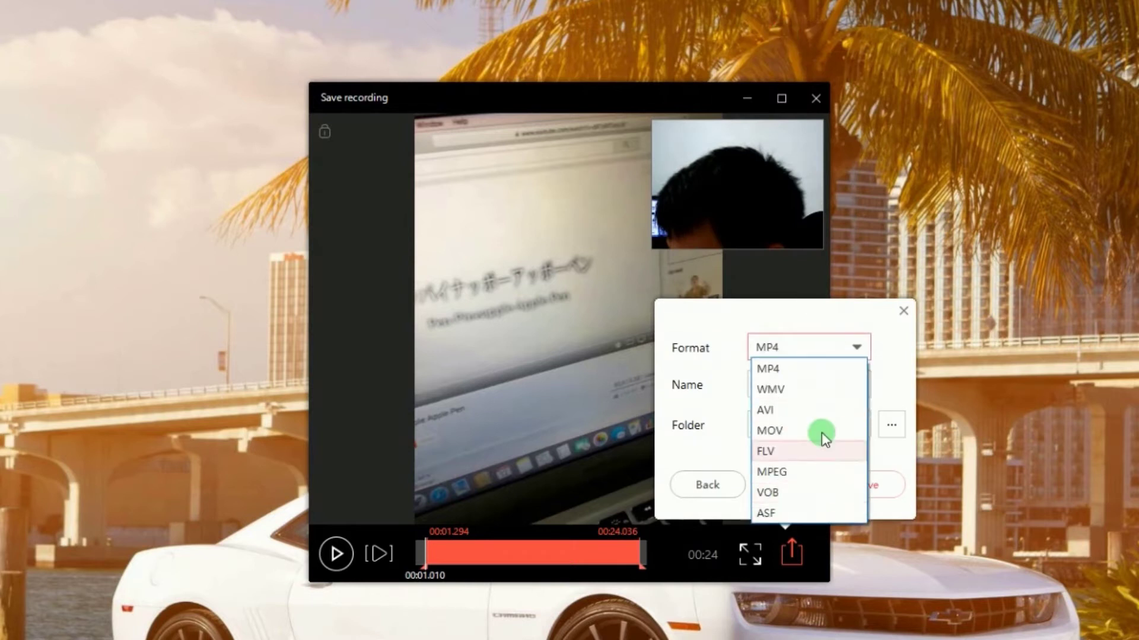
left_click(823, 359)
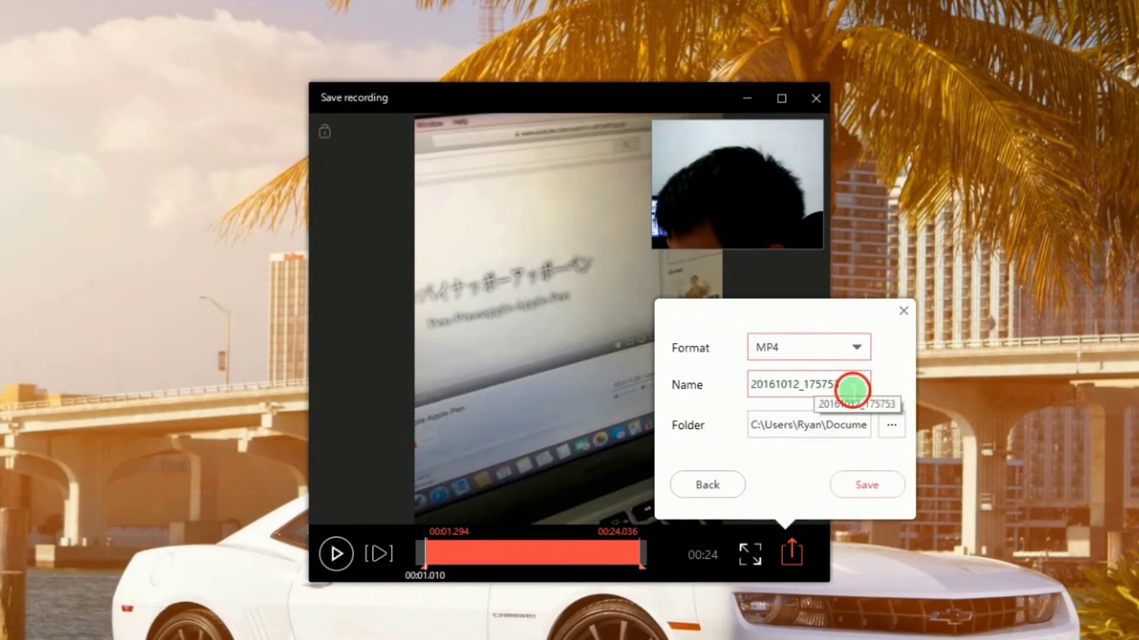
left_click_drag(852, 387, 744, 401)
type("file 01")
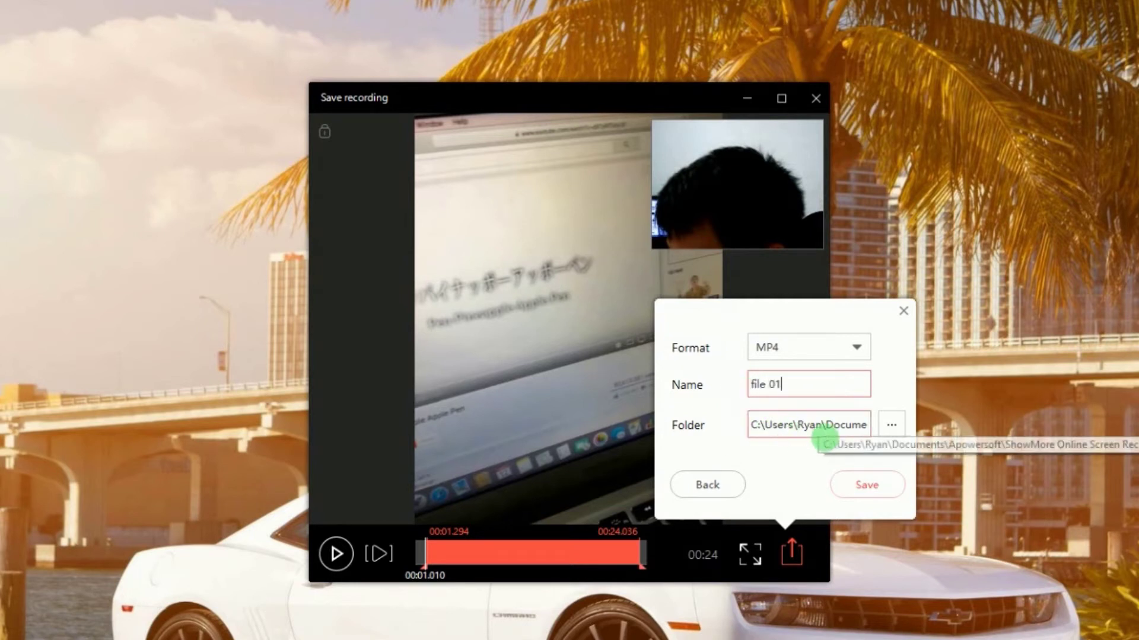
left_click(866, 484)
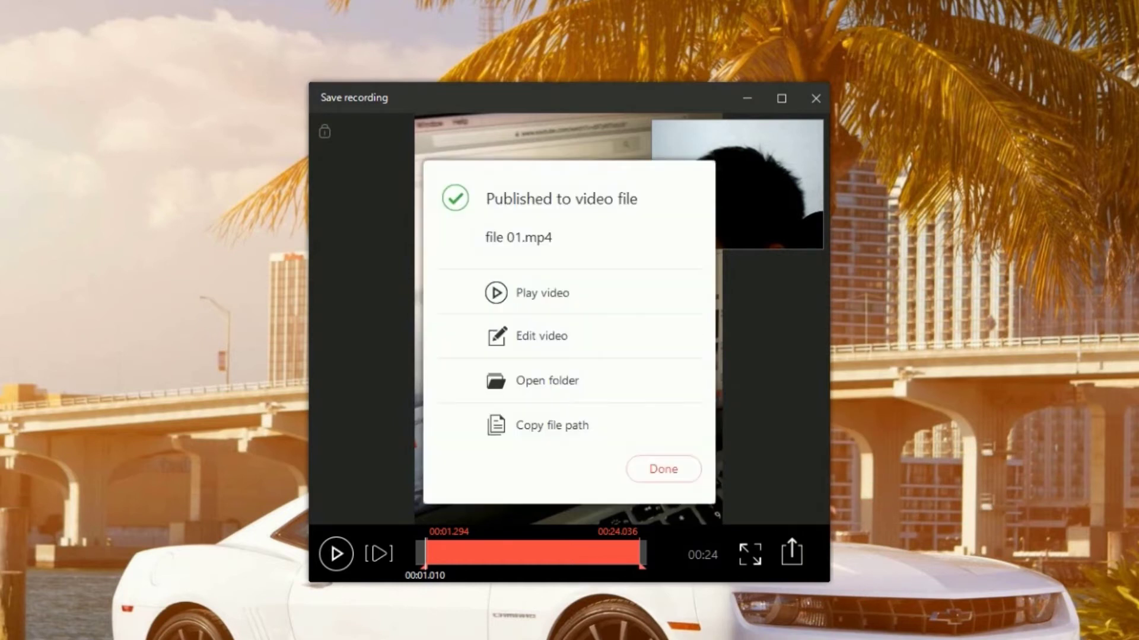
Step: Play back file 01.mp4, skip ahead through it, and dismiss the export confirmation
left_click(545, 294)
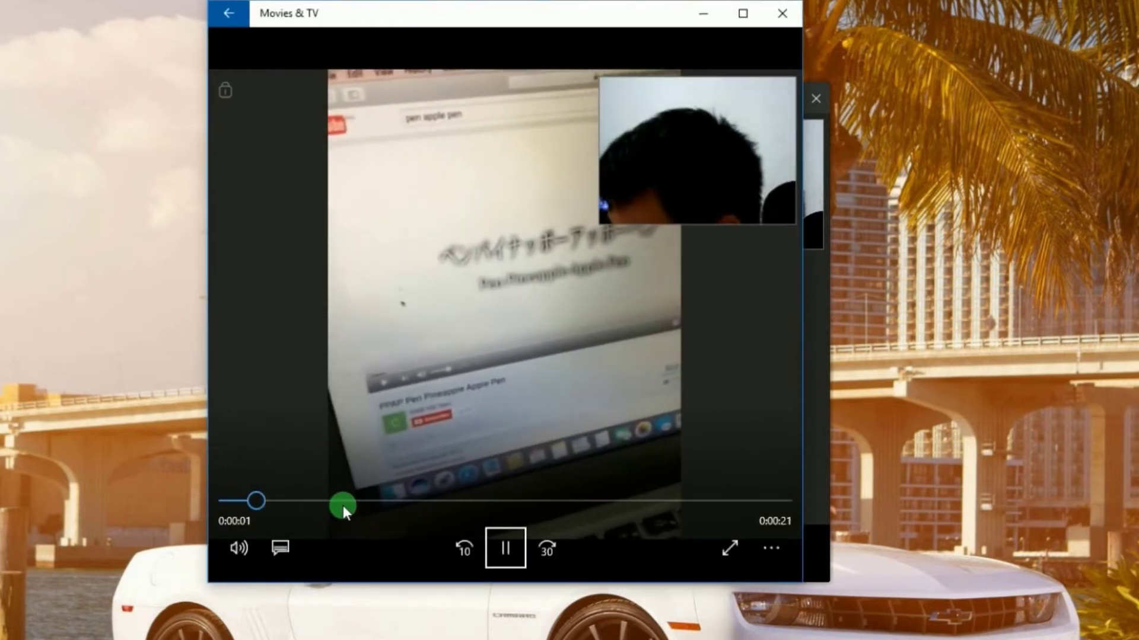
left_click(344, 502)
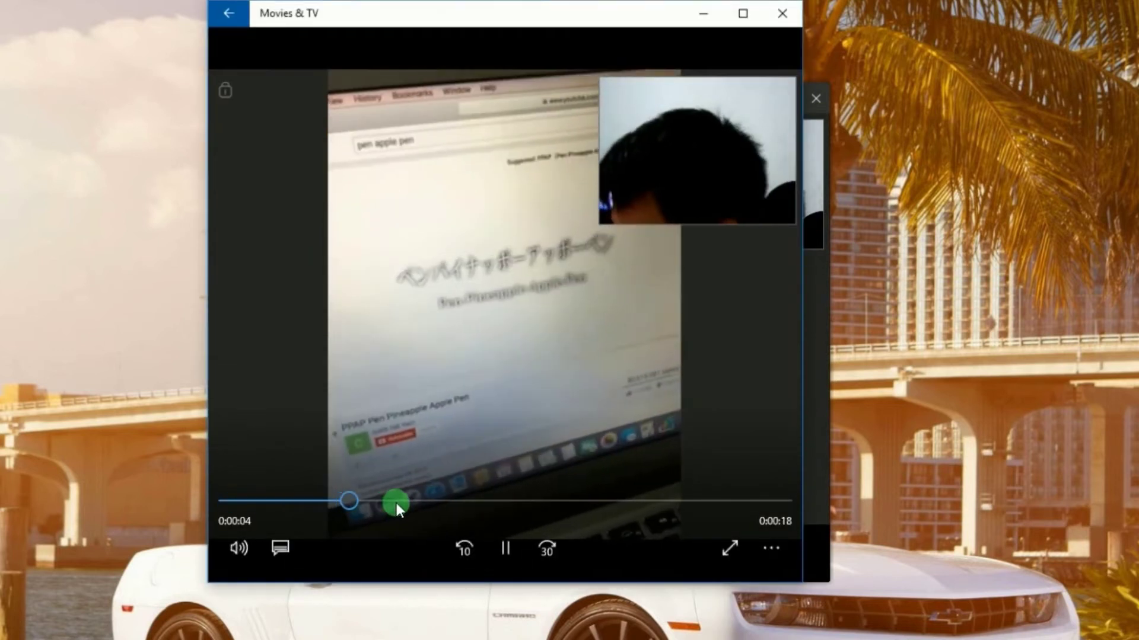
left_click(442, 502)
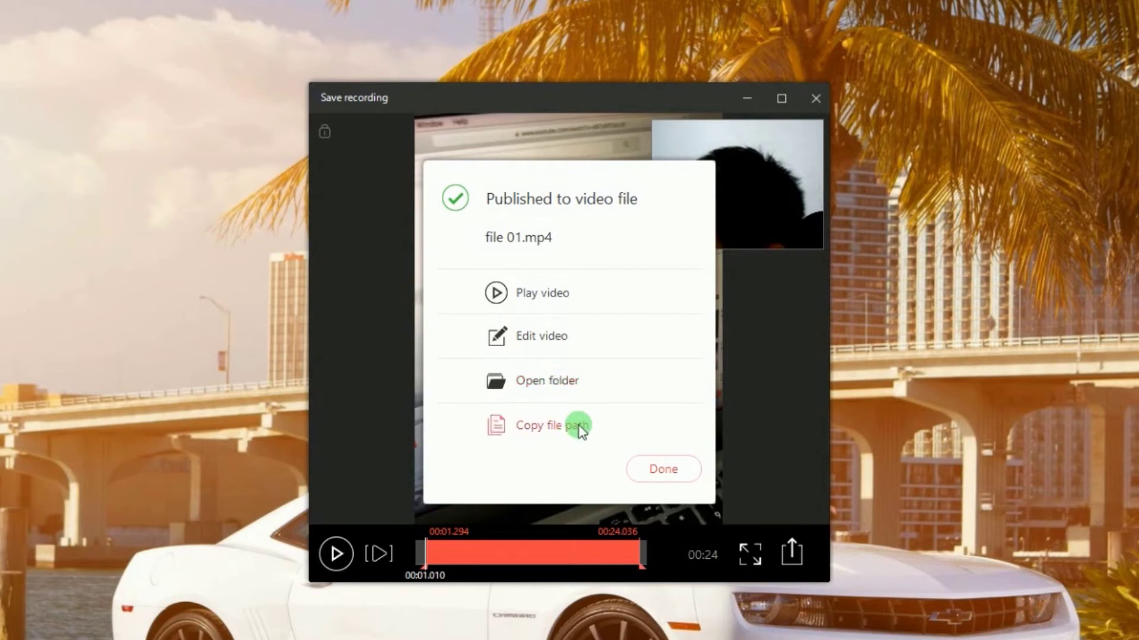
left_click(680, 470)
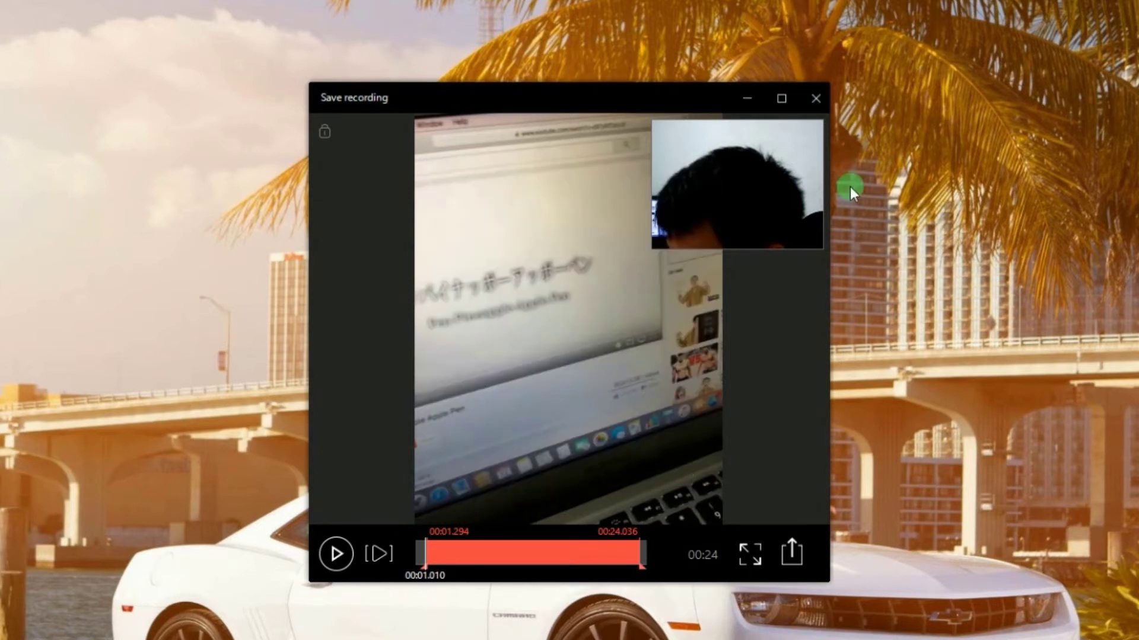
Step: Close the ShowMore save window and download the Apowersoft recorder's Windows desktop installer
left_click(812, 98)
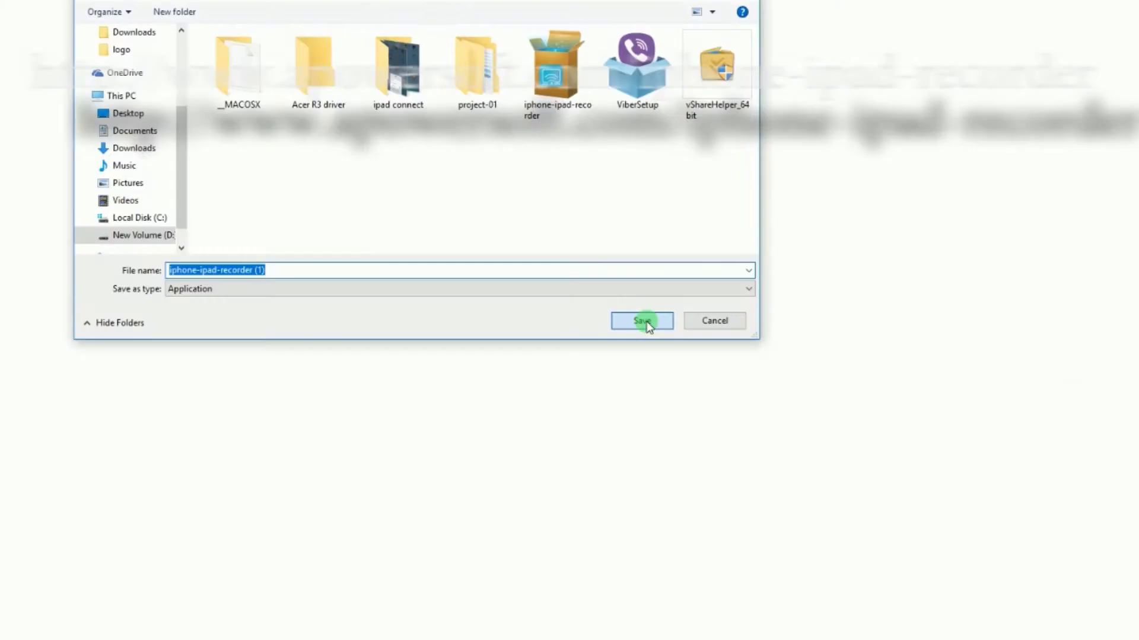
left_click(643, 321)
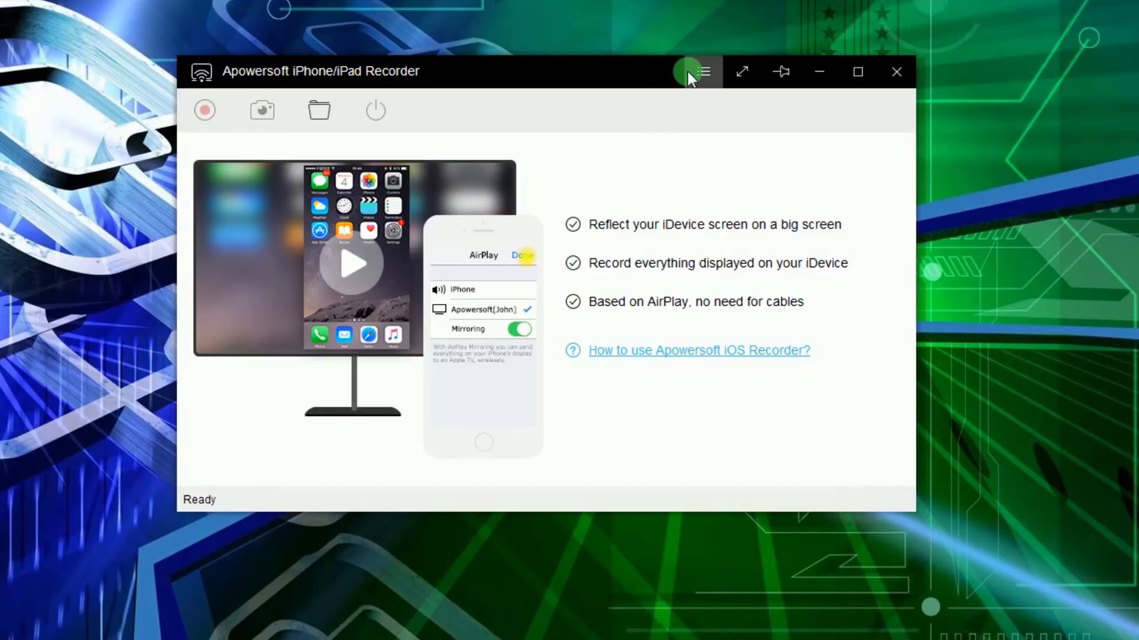
Step: In Options, keep 720p display quality, MP4 format and Standard video quality, and review audio input
left_click(688, 71)
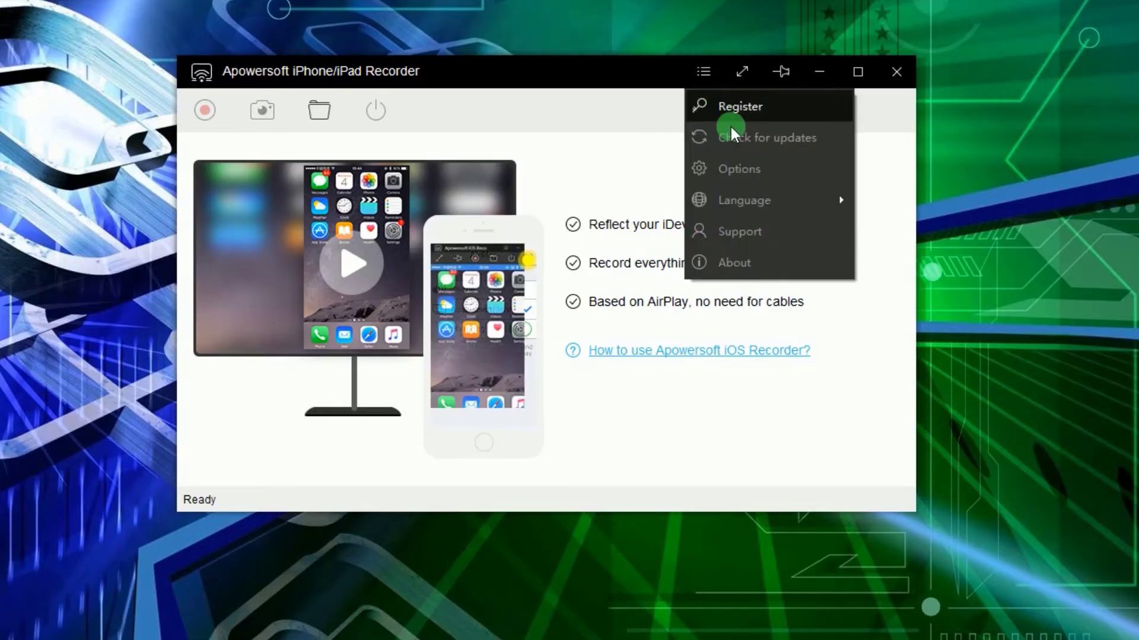
left_click(739, 169)
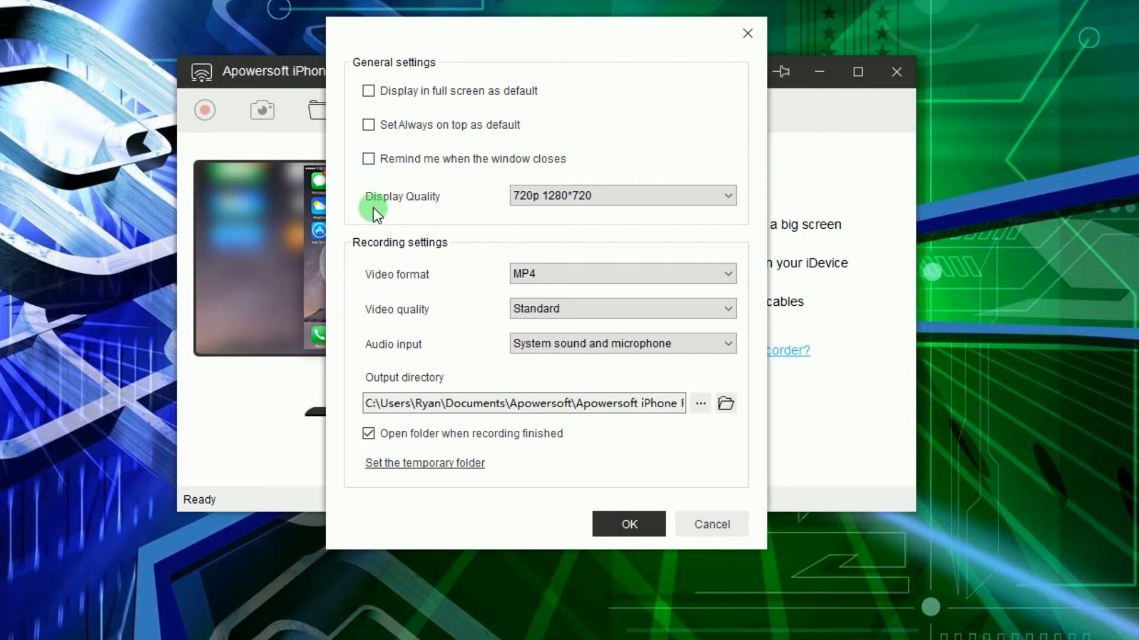
left_click(578, 205)
left_click(578, 215)
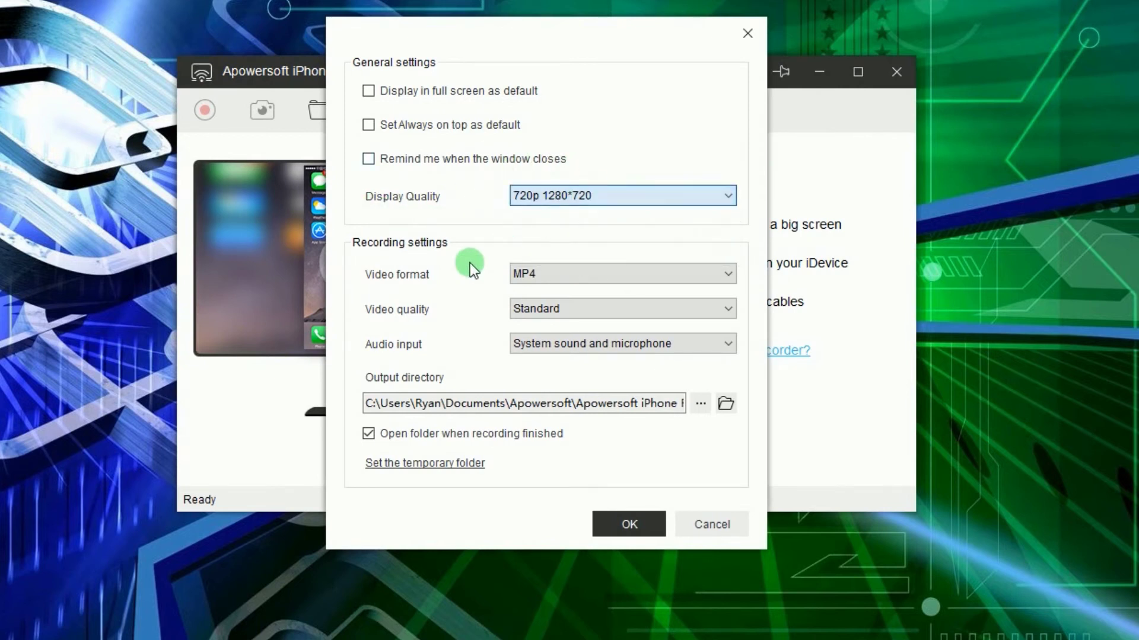
left_click(527, 273)
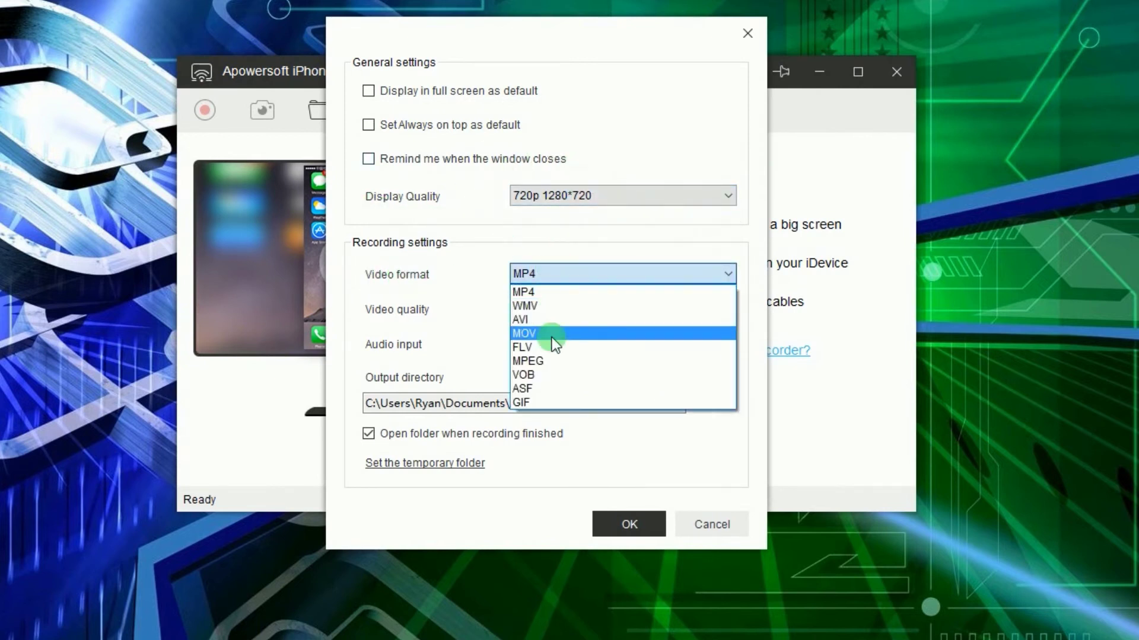
left_click(558, 277)
left_click(394, 354)
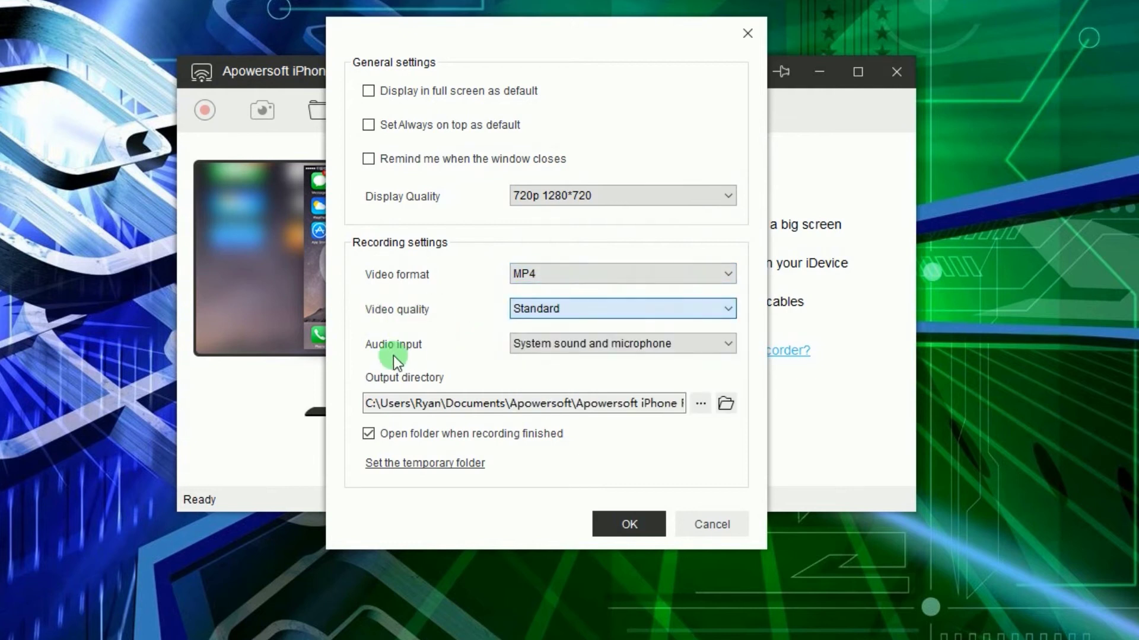
left_click(553, 350)
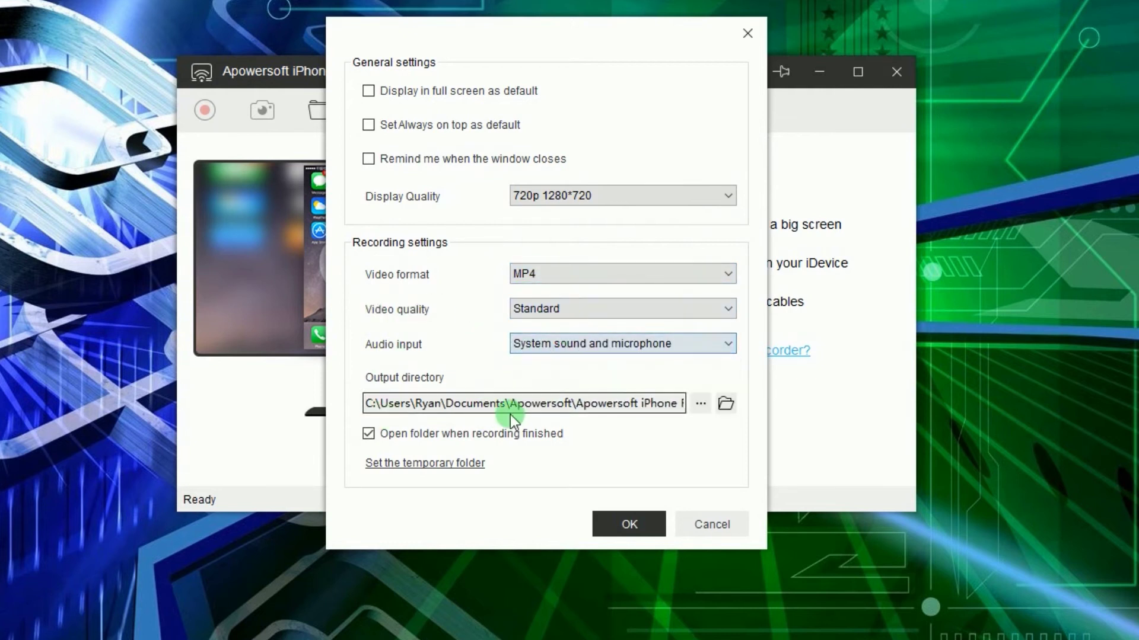
left_click(622, 529)
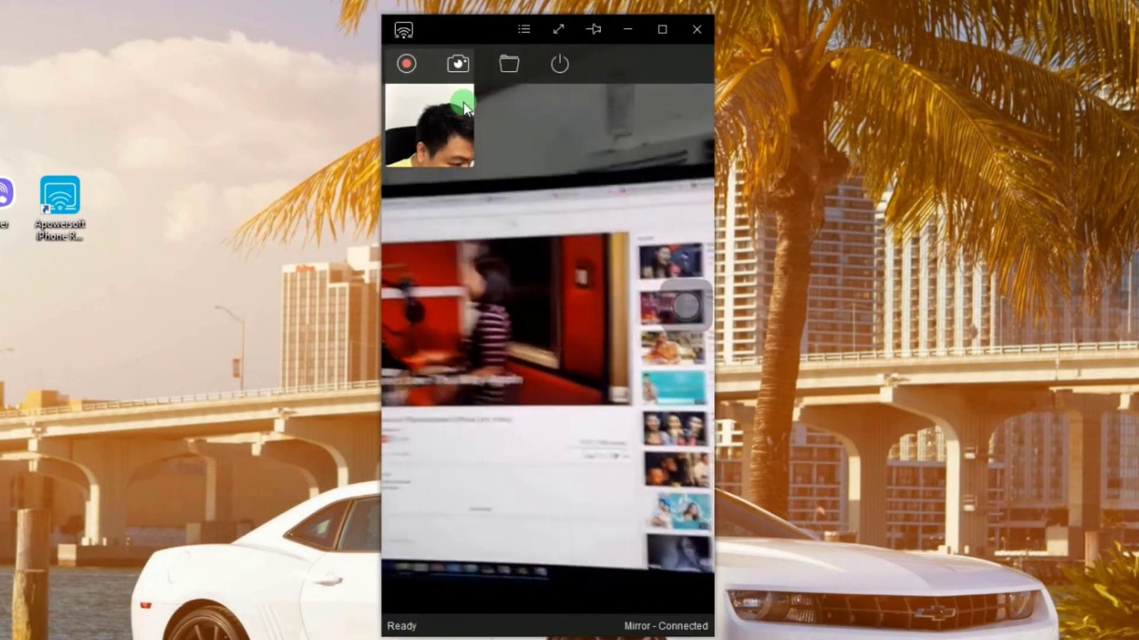
mouse_move(407, 64)
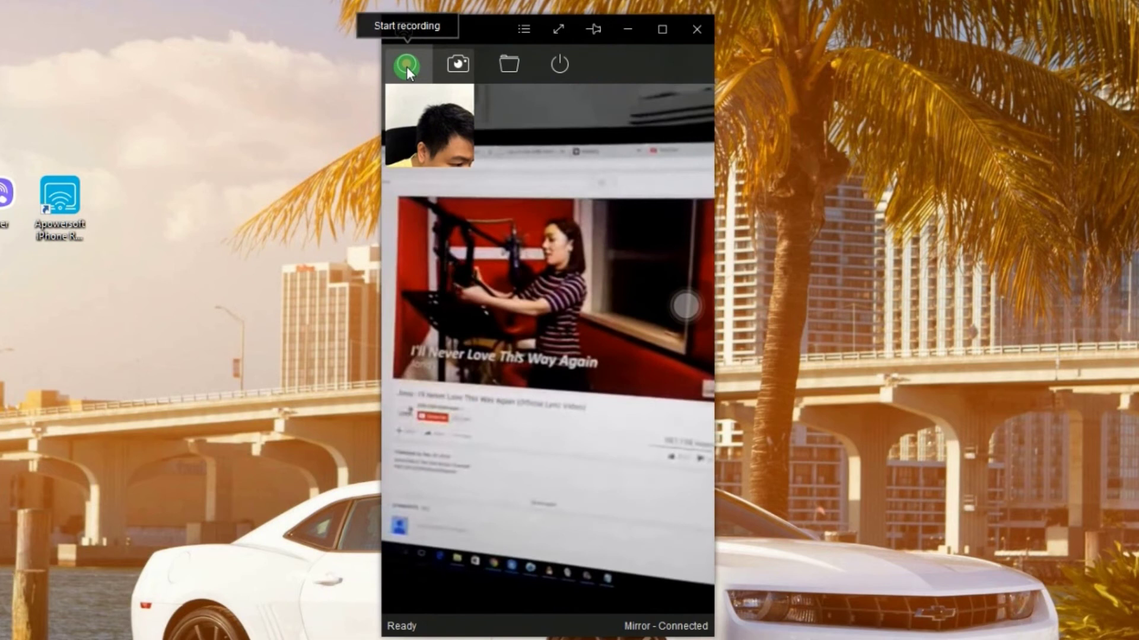
mouse_move(546, 267)
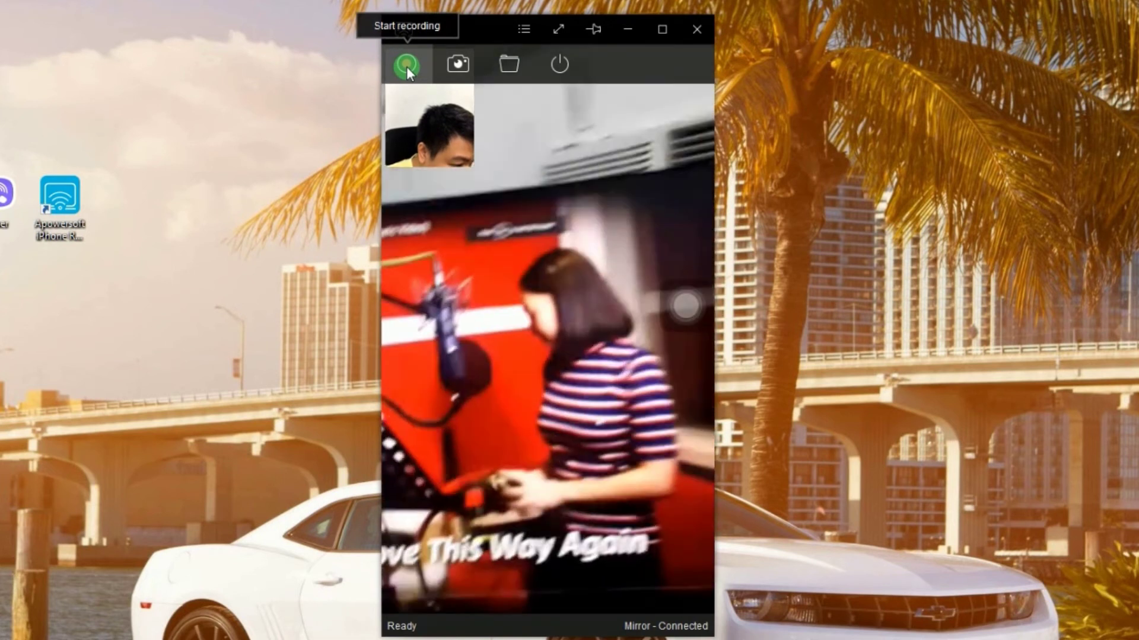
Step: Record about 21 seconds of the mirrored iPhone video call, then stop recording
left_click(407, 66)
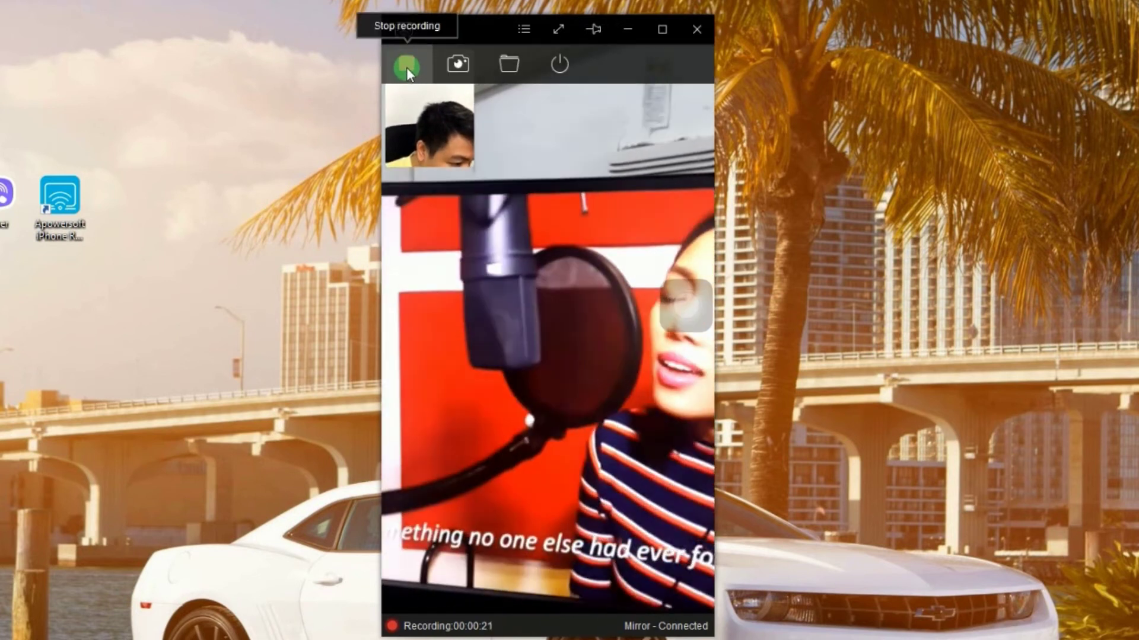
left_click(407, 67)
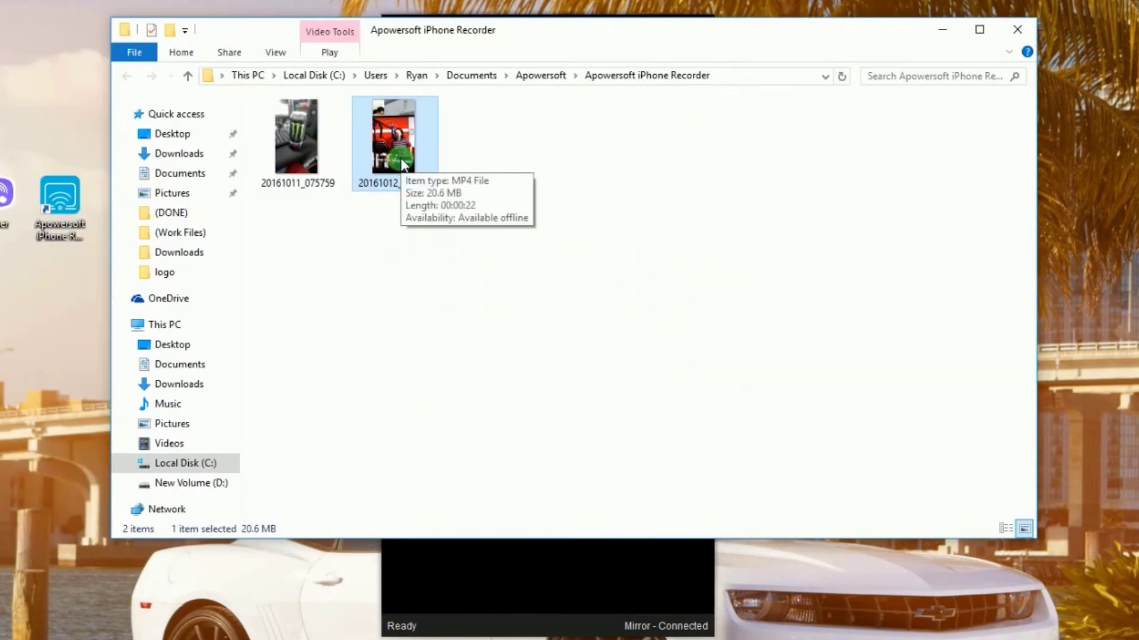
Step: Play the 20161012_180444 recording in Movies & TV from the output folder
double_click(403, 164)
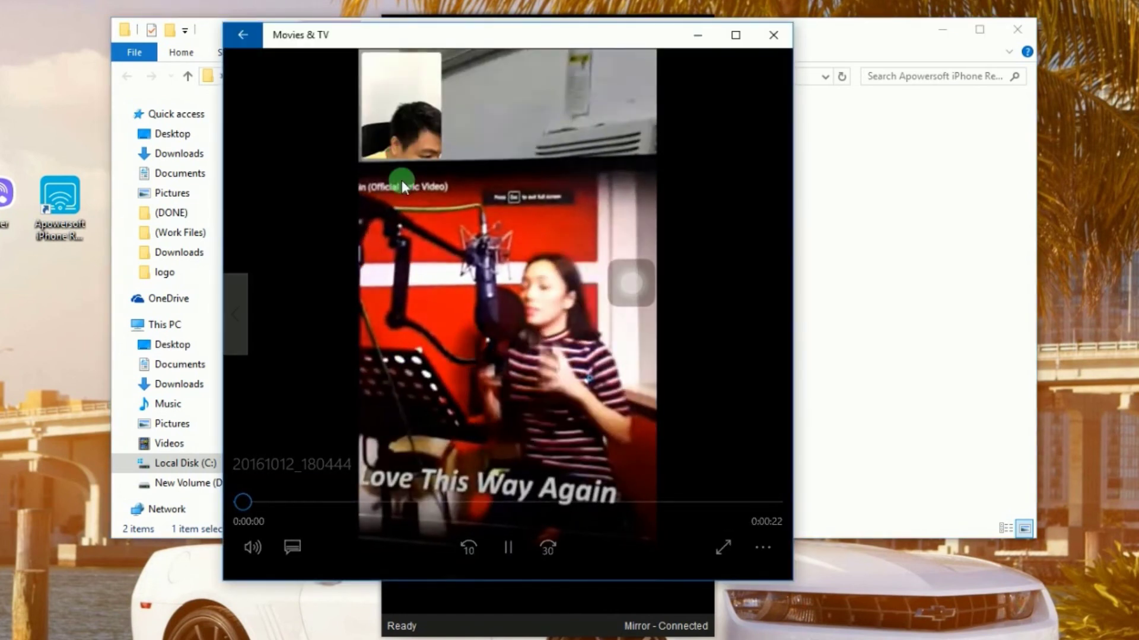